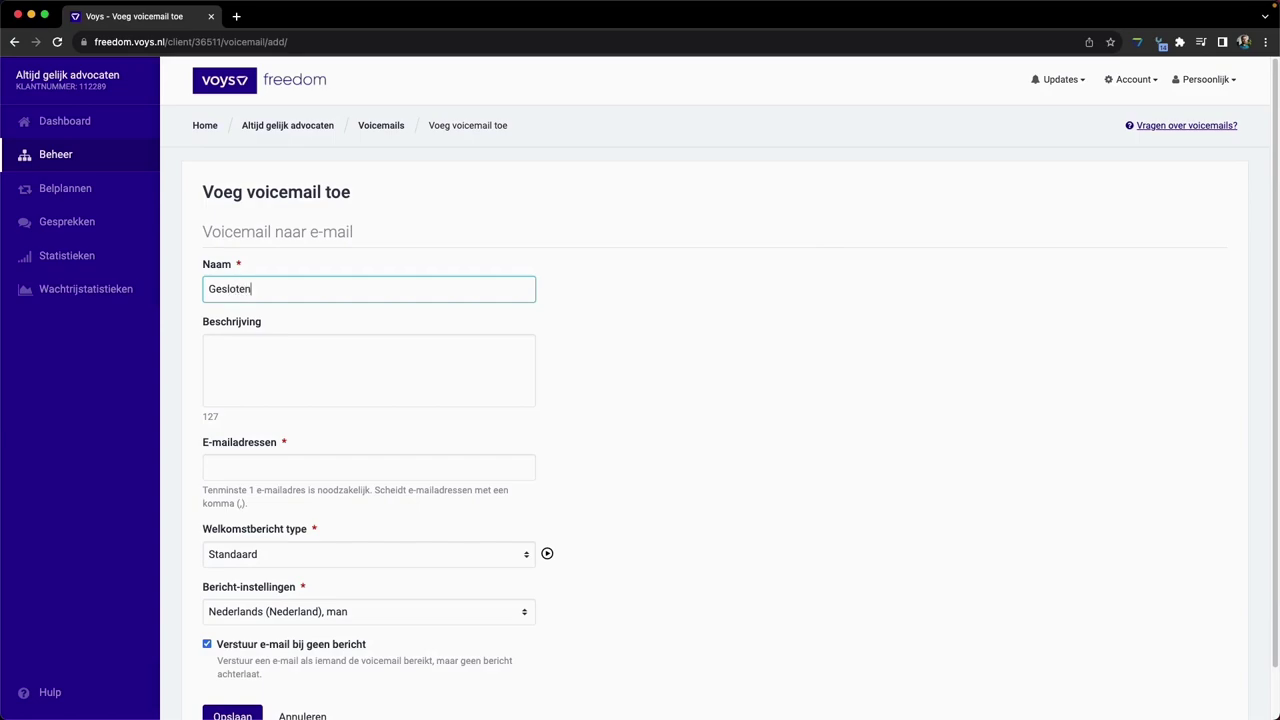
- Enter the description 'Gesloten tijdens de feestdagen' and two recipient e-mail addresses, info and reception
click(438, 345)
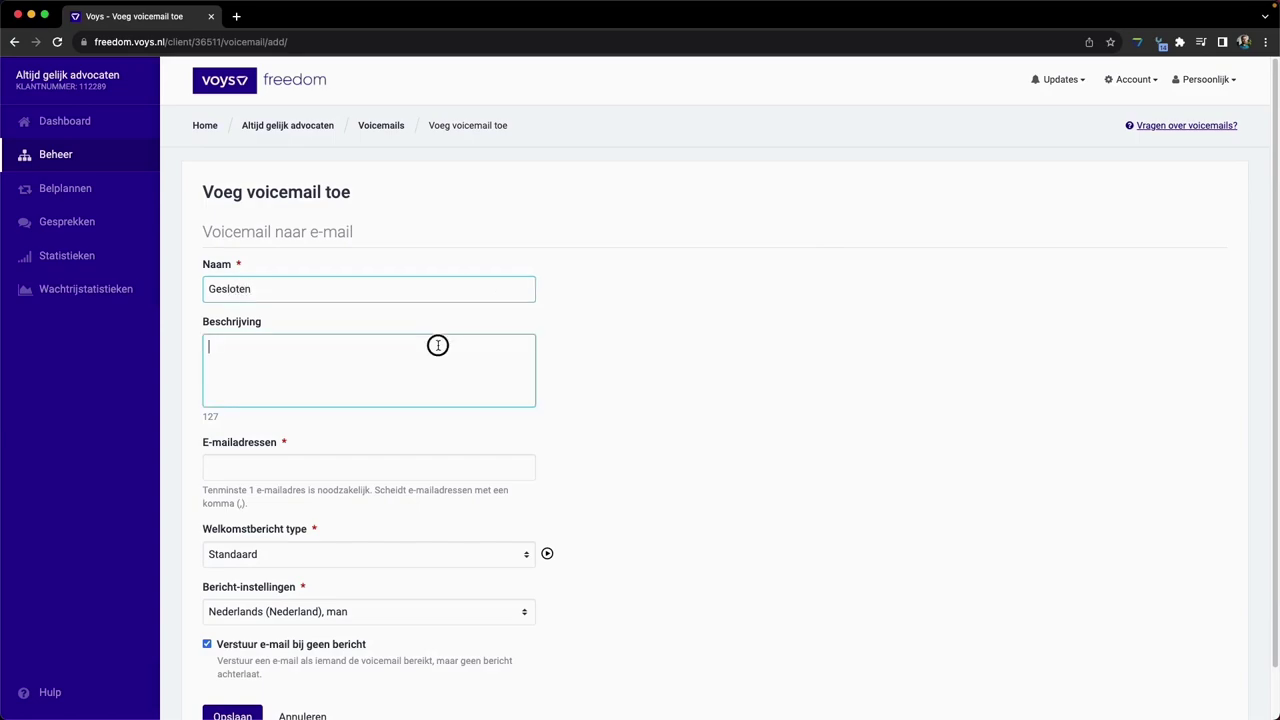
text(Gesloten)
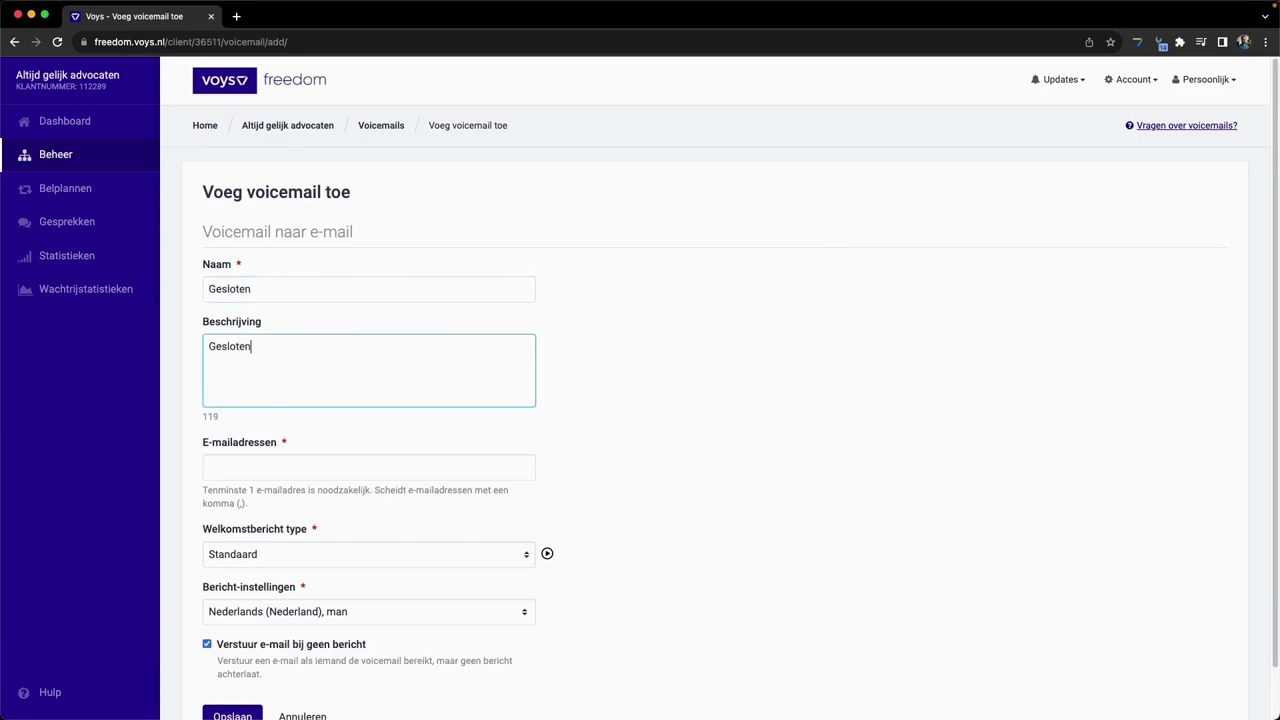
text( tijdens de feestdagen)
click(257, 458)
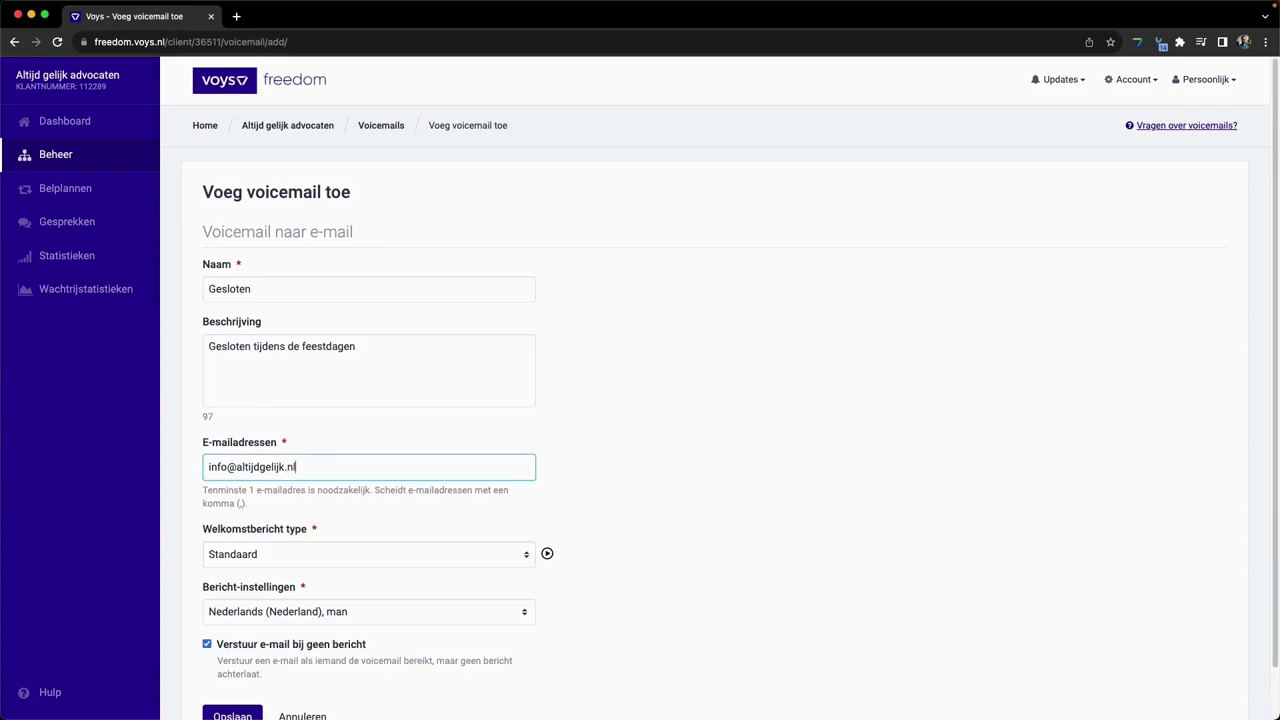
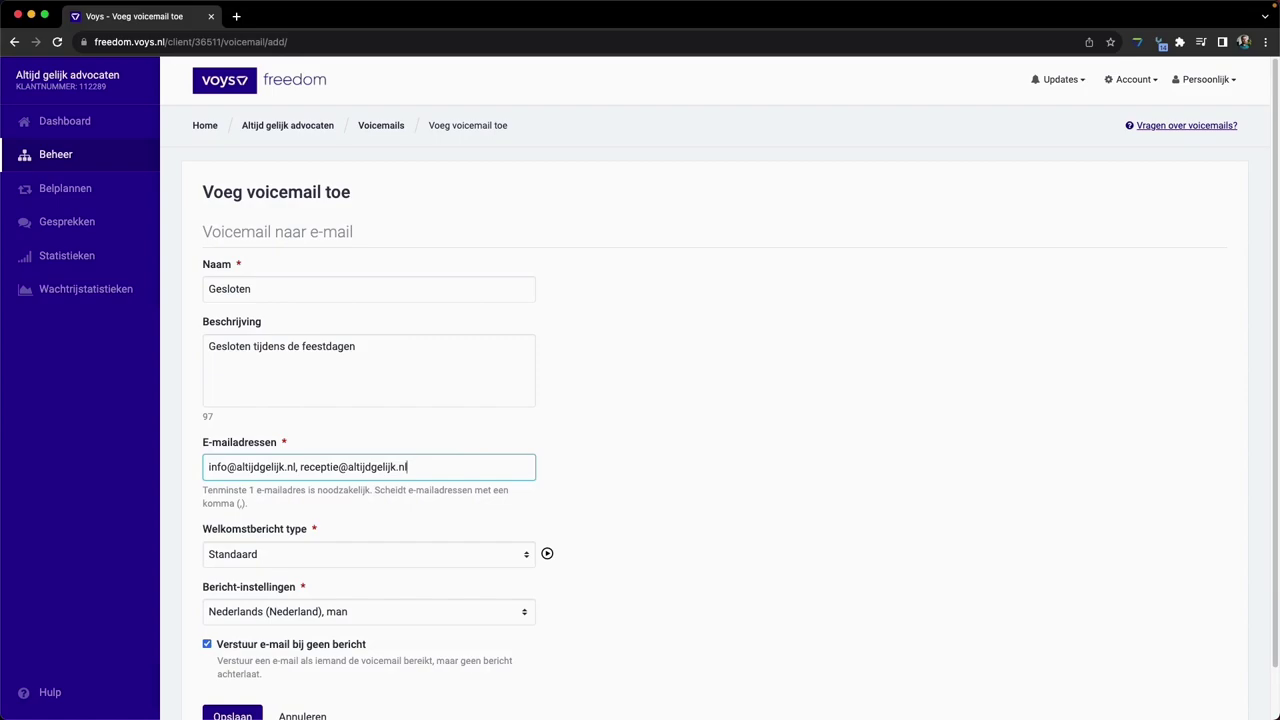
- Select the Nederlands (Nederland), vrouw voice for the message
scroll(530, 515, down, 1)
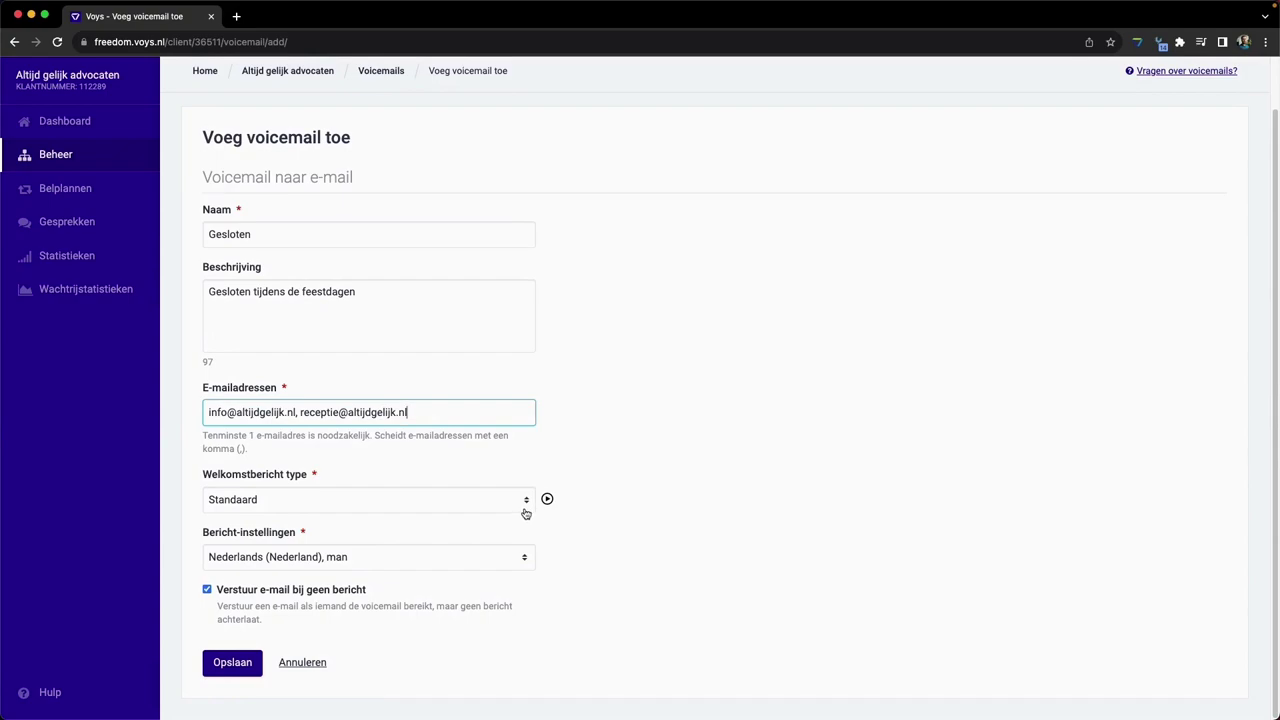
click(480, 567)
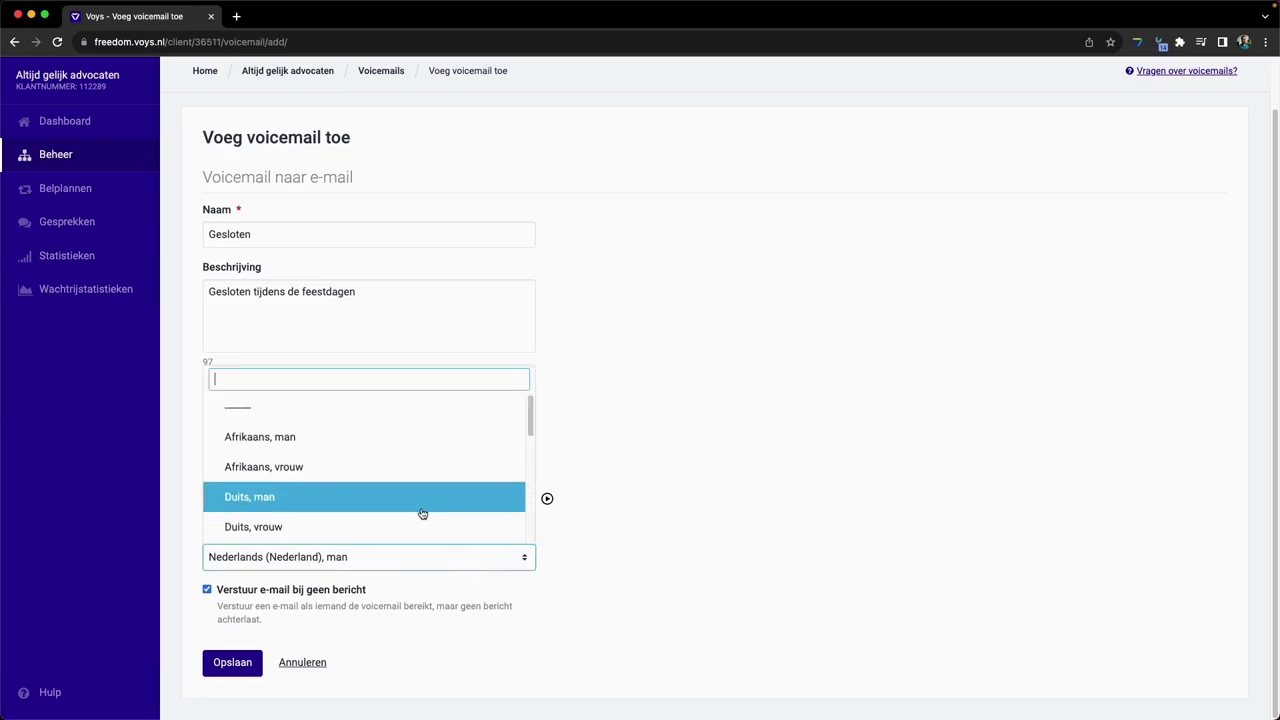
scroll(420, 512, down, 3)
scroll(422, 513, down, 4)
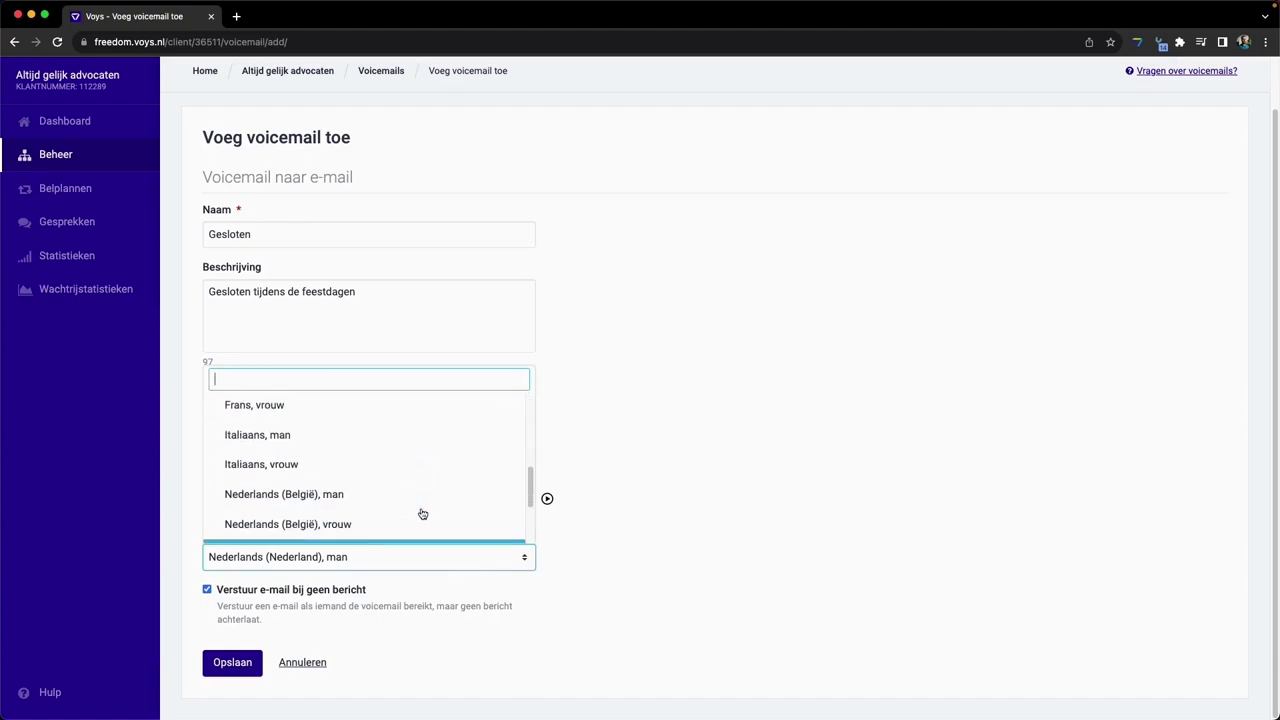
scroll(420, 513, down, 2)
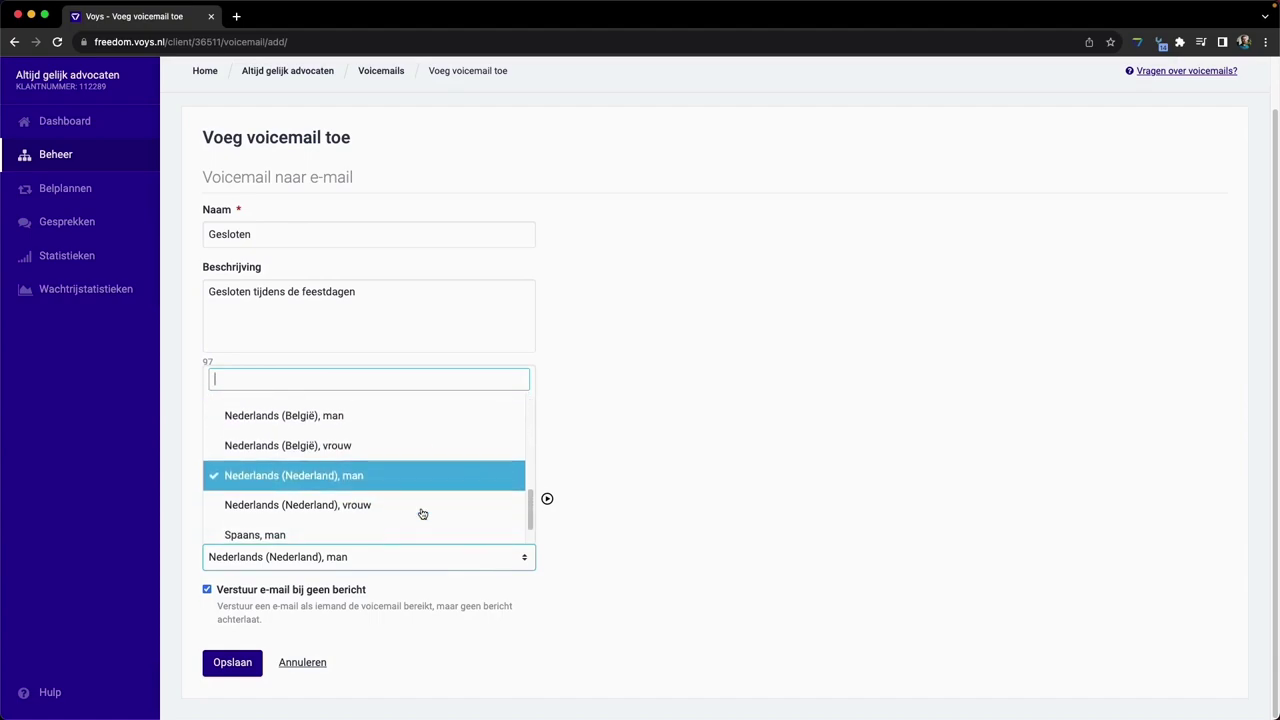
click(392, 503)
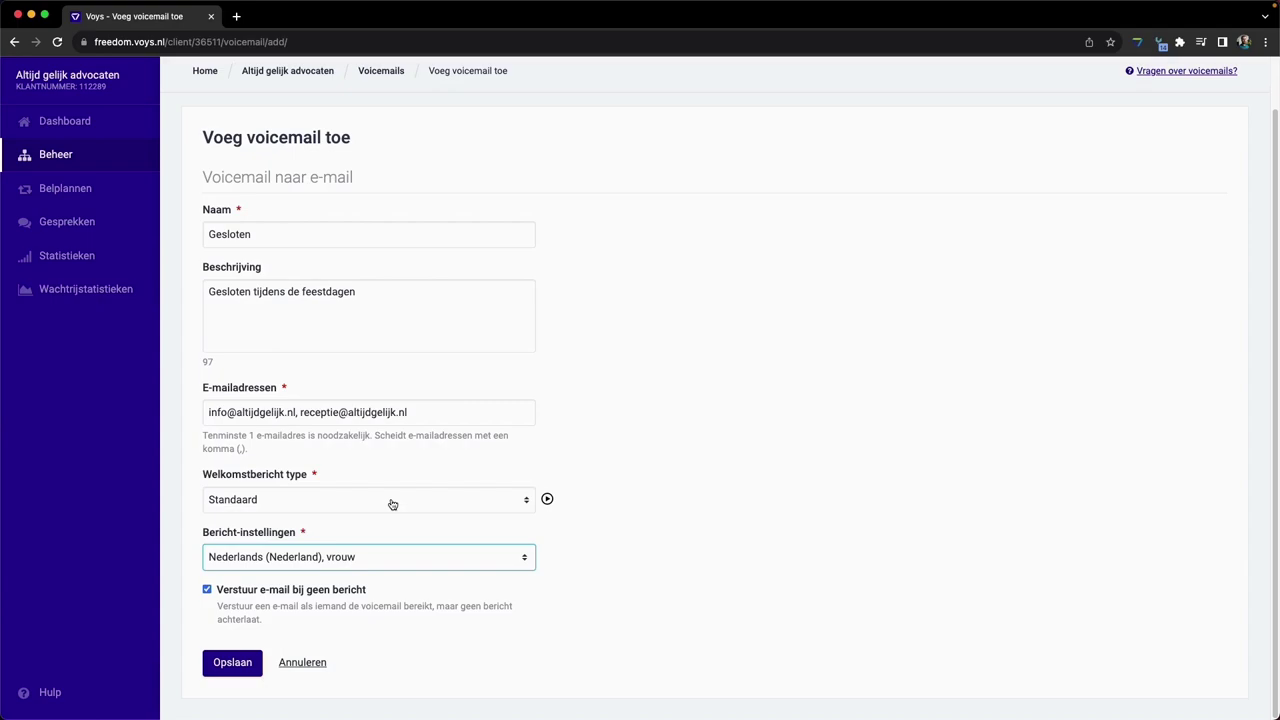
- Preview the welcome message, then toggle the no-message e-mail option off and back on
click(548, 503)
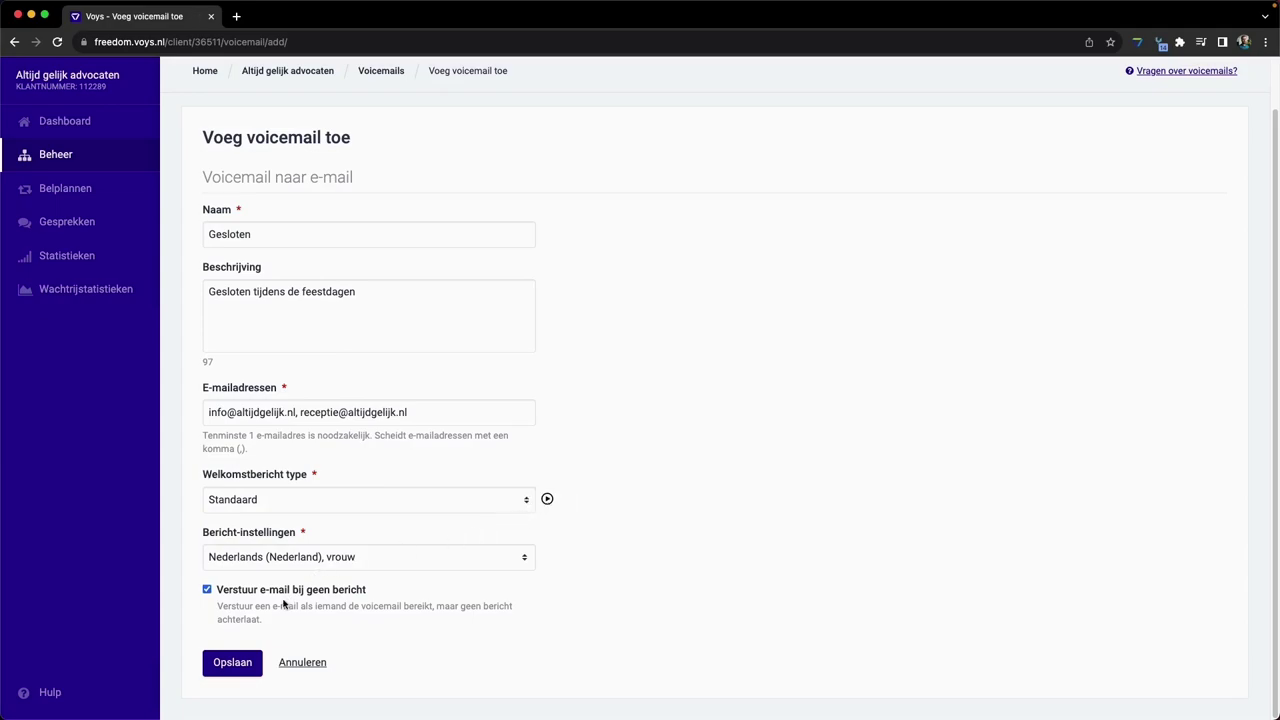
click(208, 590)
click(207, 590)
- Change the welcome message type to Geen, then to Aangepast
click(525, 499)
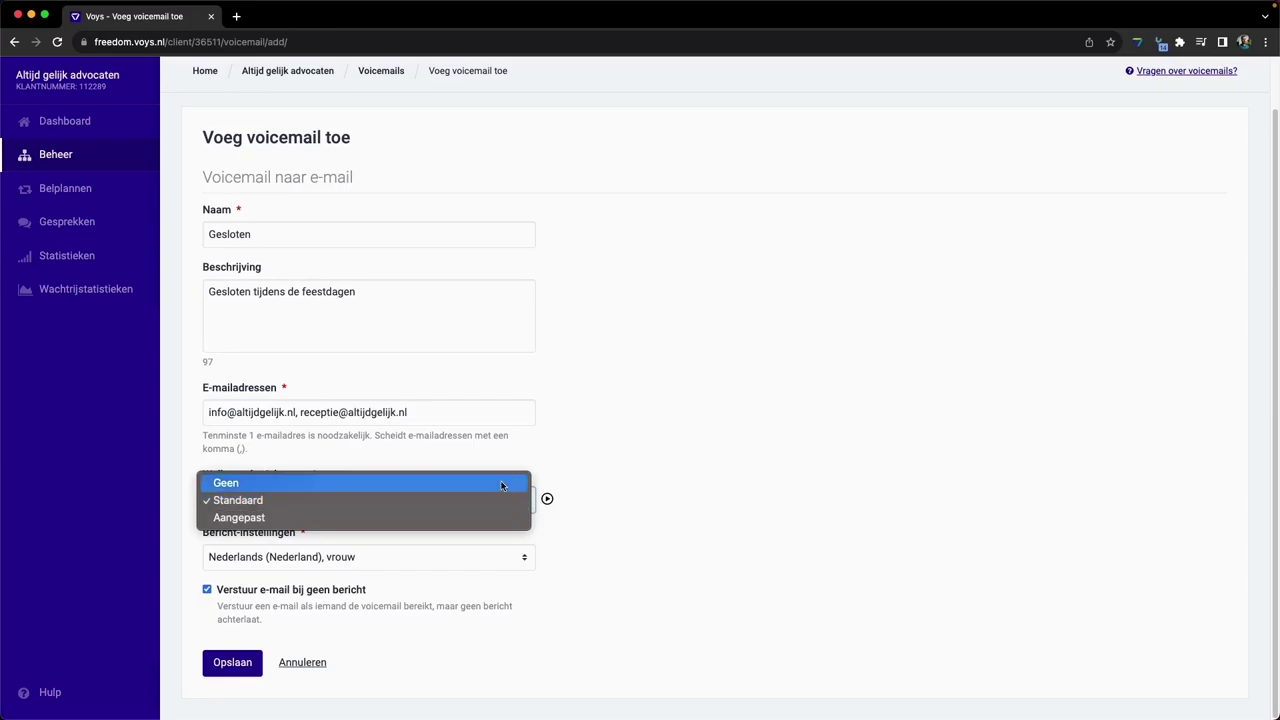
click(502, 483)
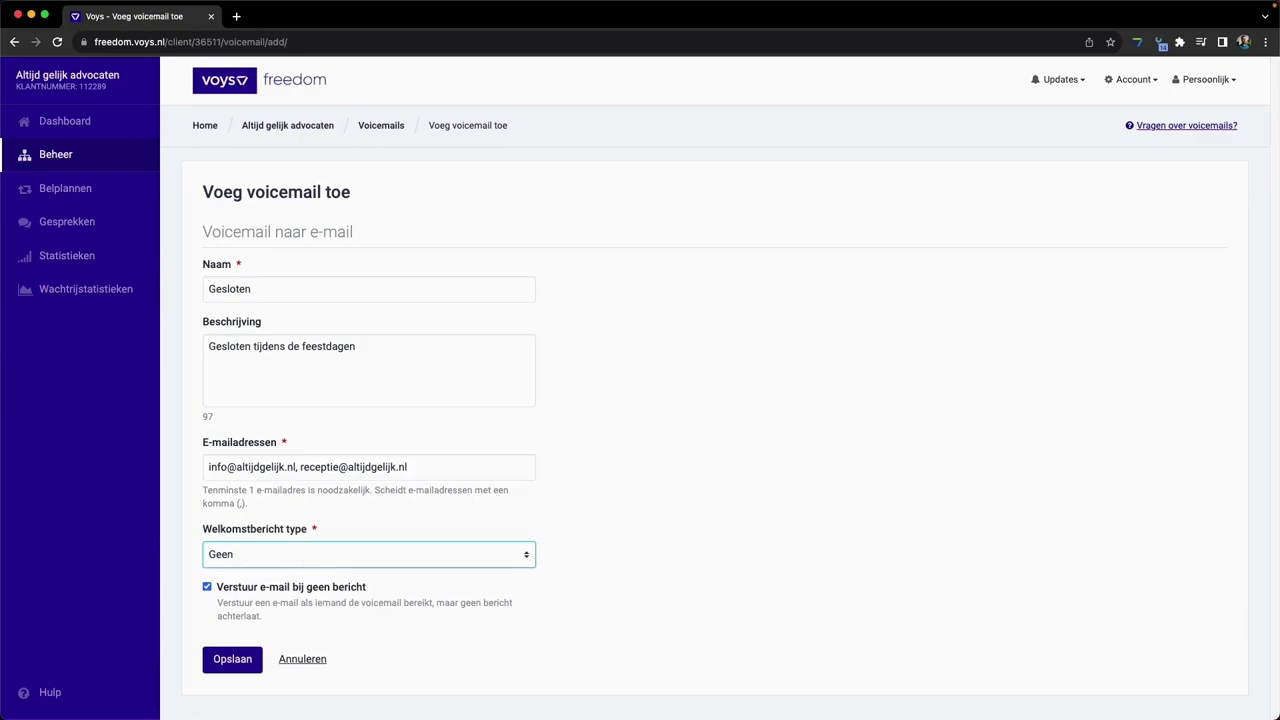
click(297, 559)
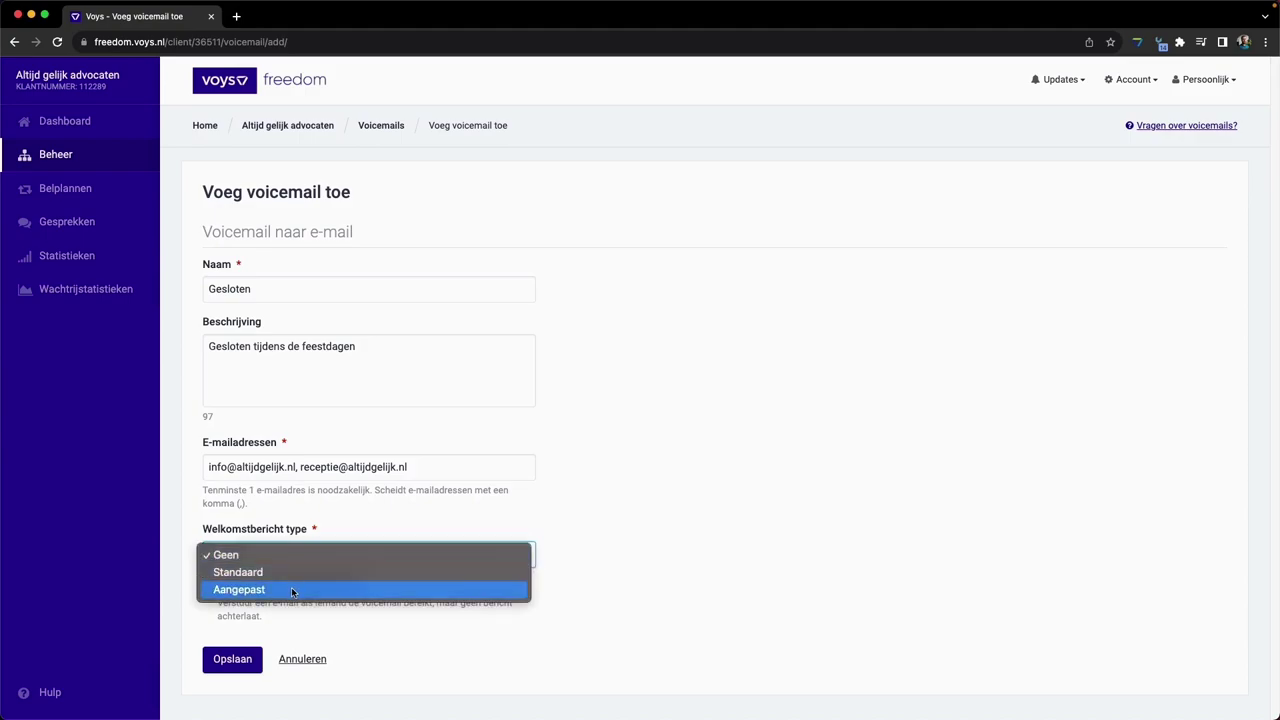
click(292, 590)
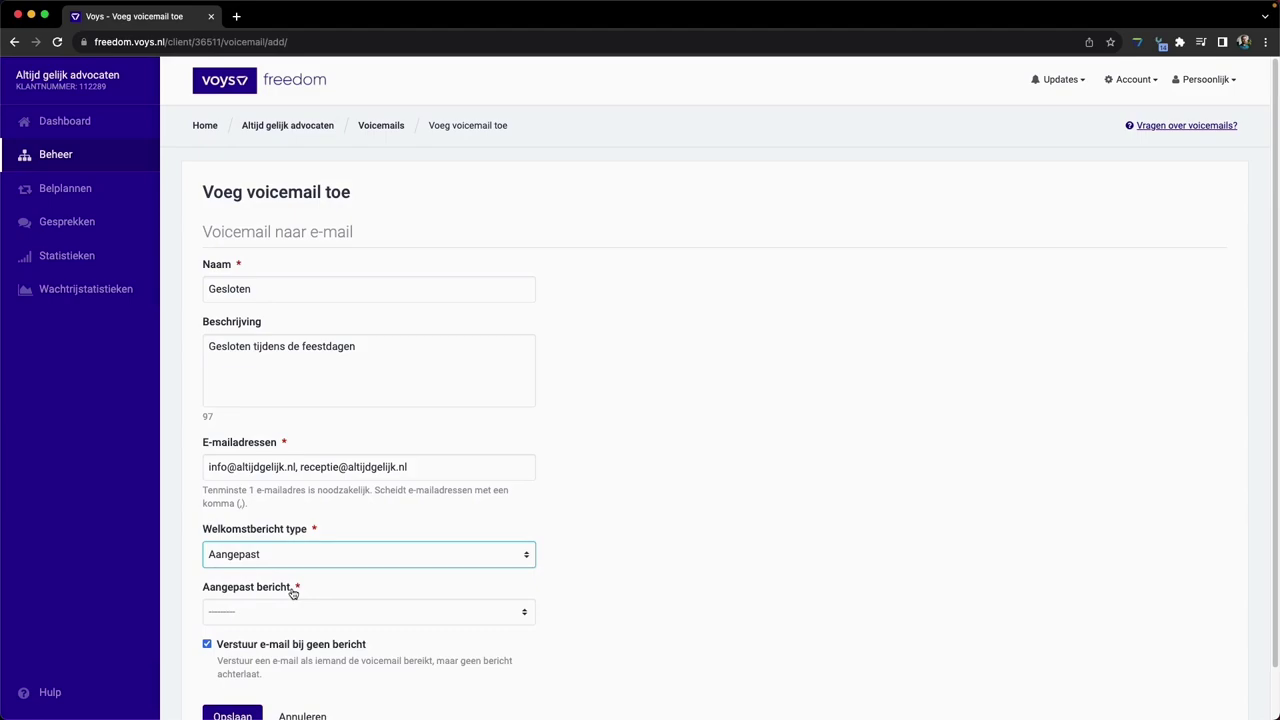
- Pick Voicemail Gesloten.wav as the custom sound, then reopen the sound file list
click(334, 612)
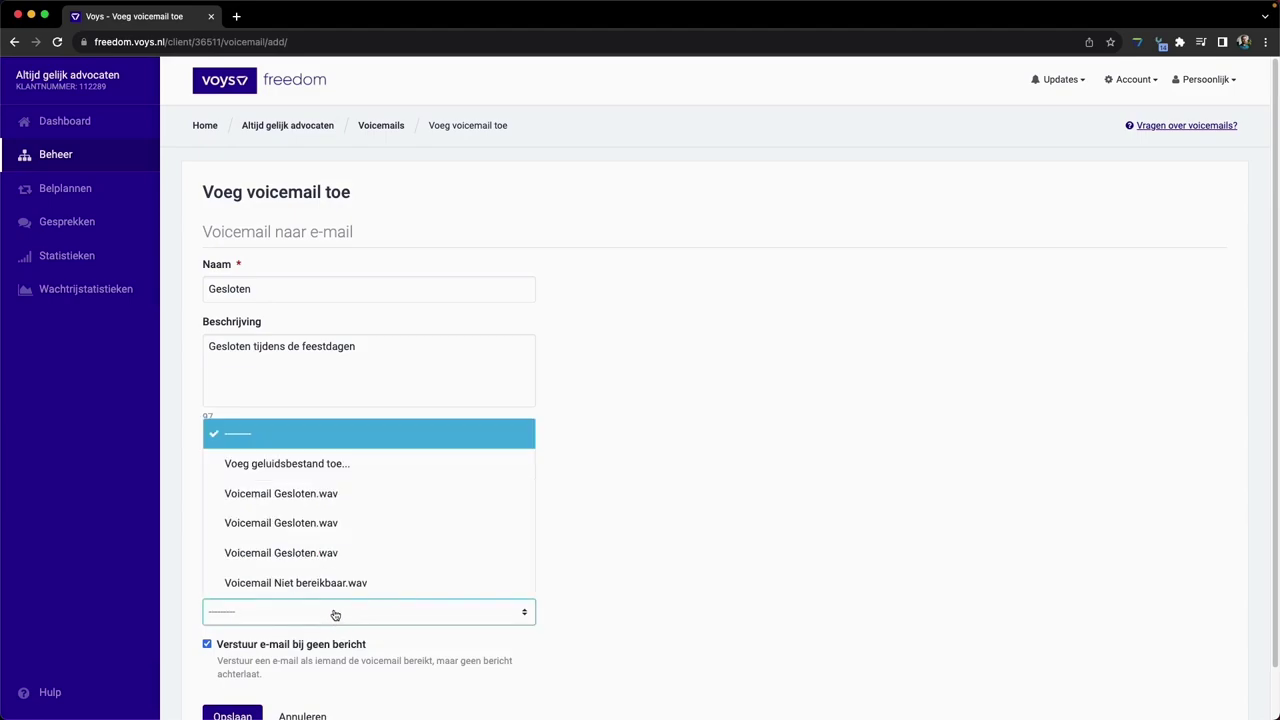
click(318, 505)
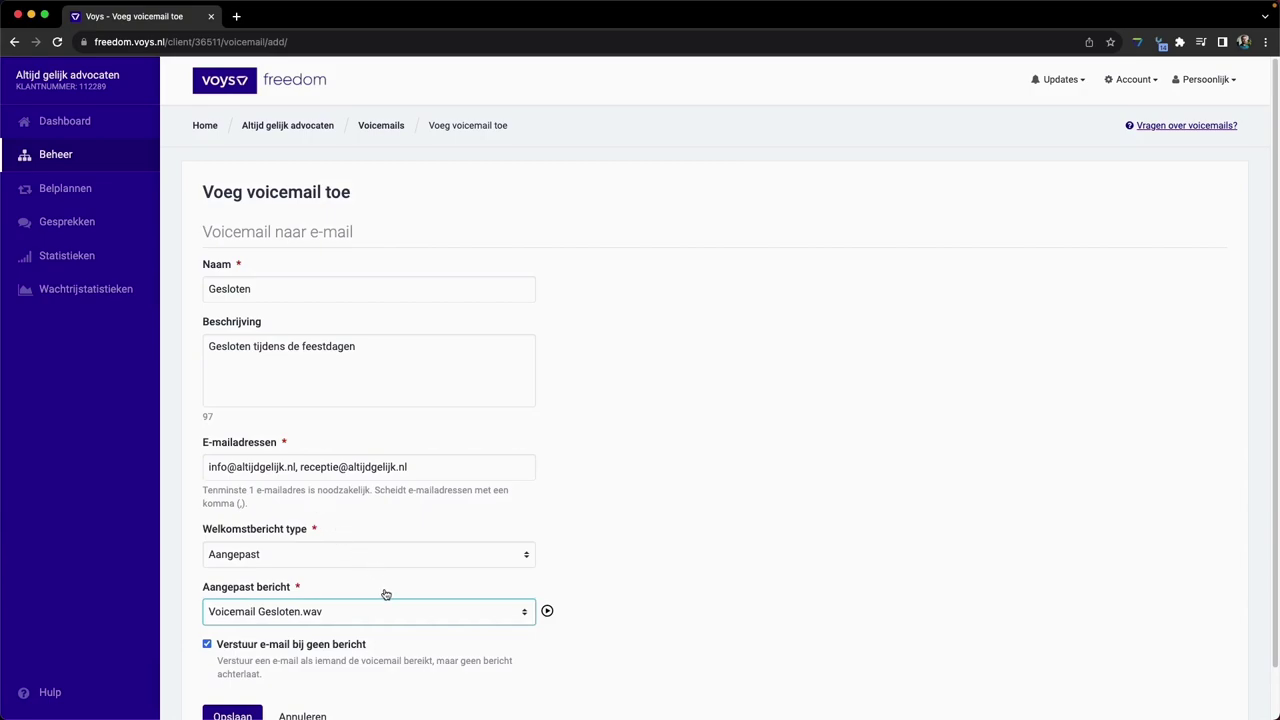
scroll(386, 595, down, 1)
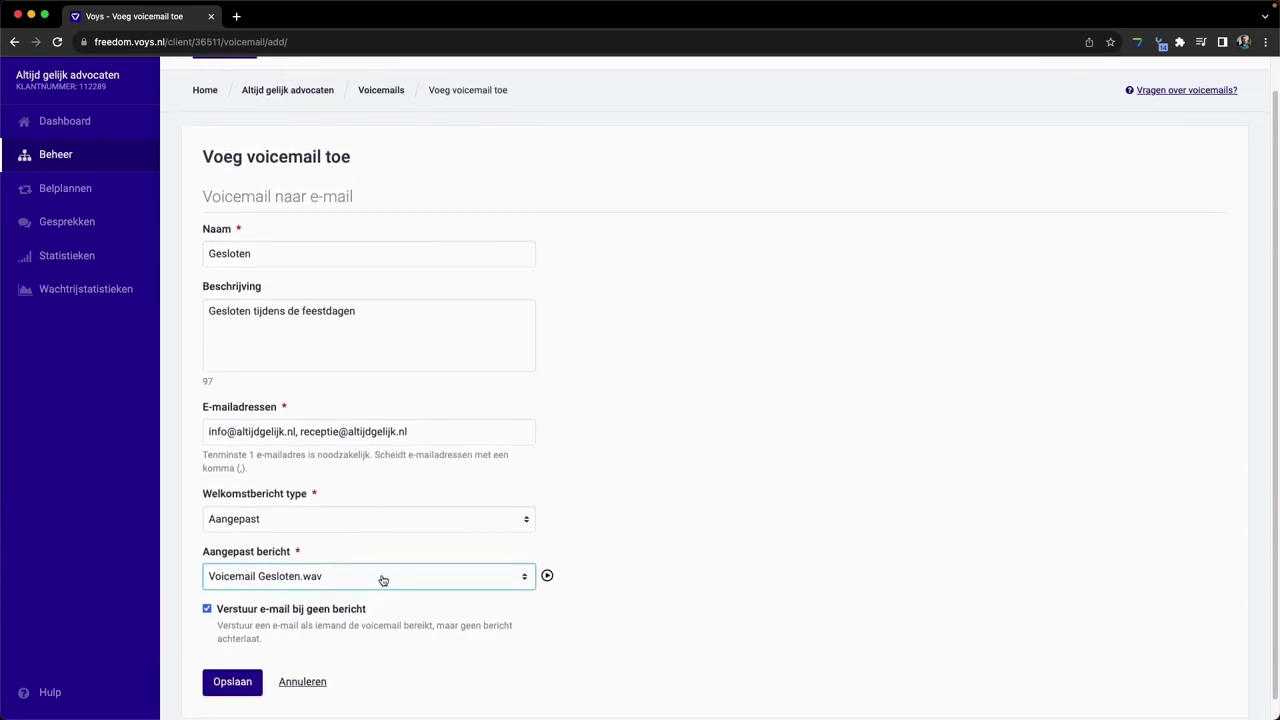
click(382, 580)
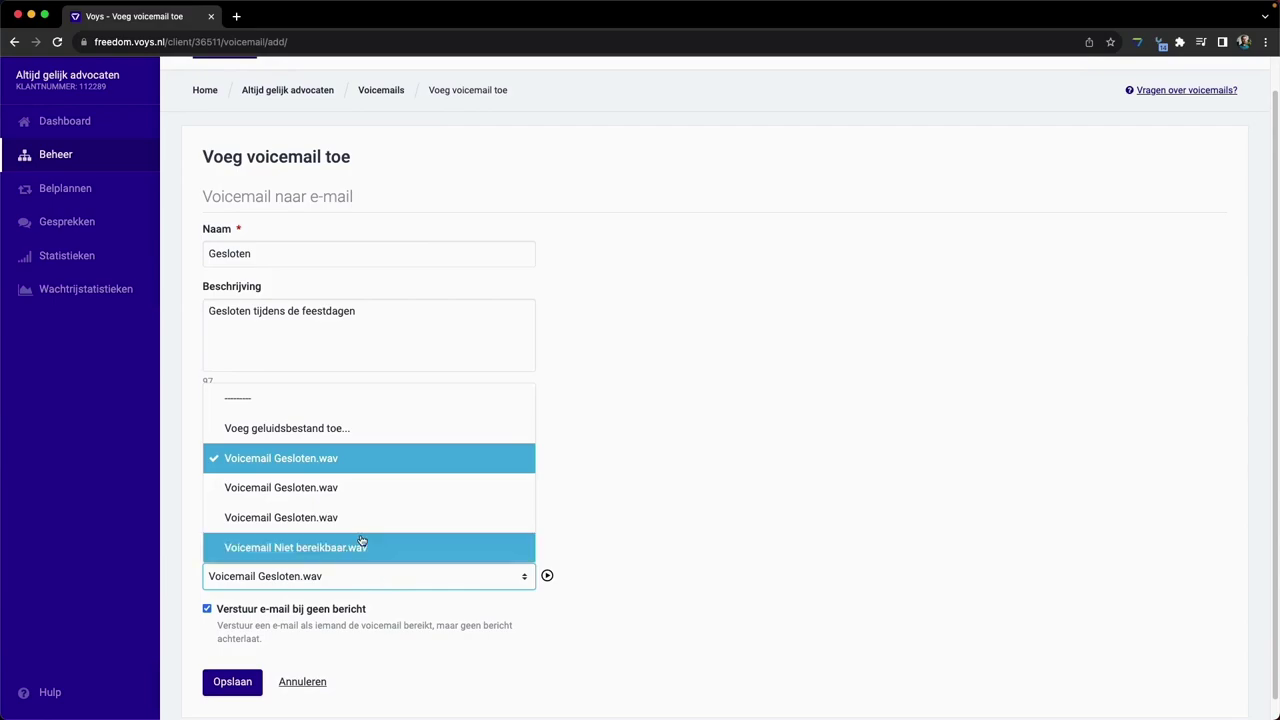
- Add a new sound file by recording, and allow the site microphone access
click(373, 430)
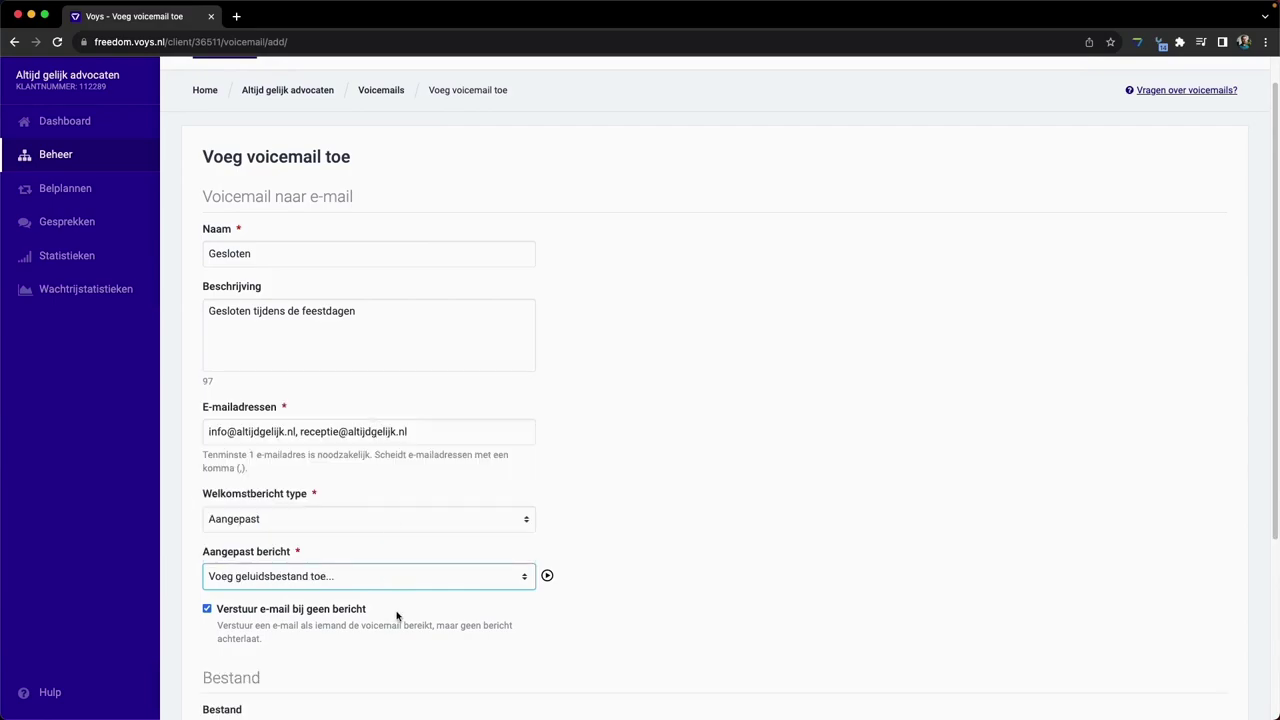
scroll(393, 630, down, 2)
scroll(393, 630, down, 4)
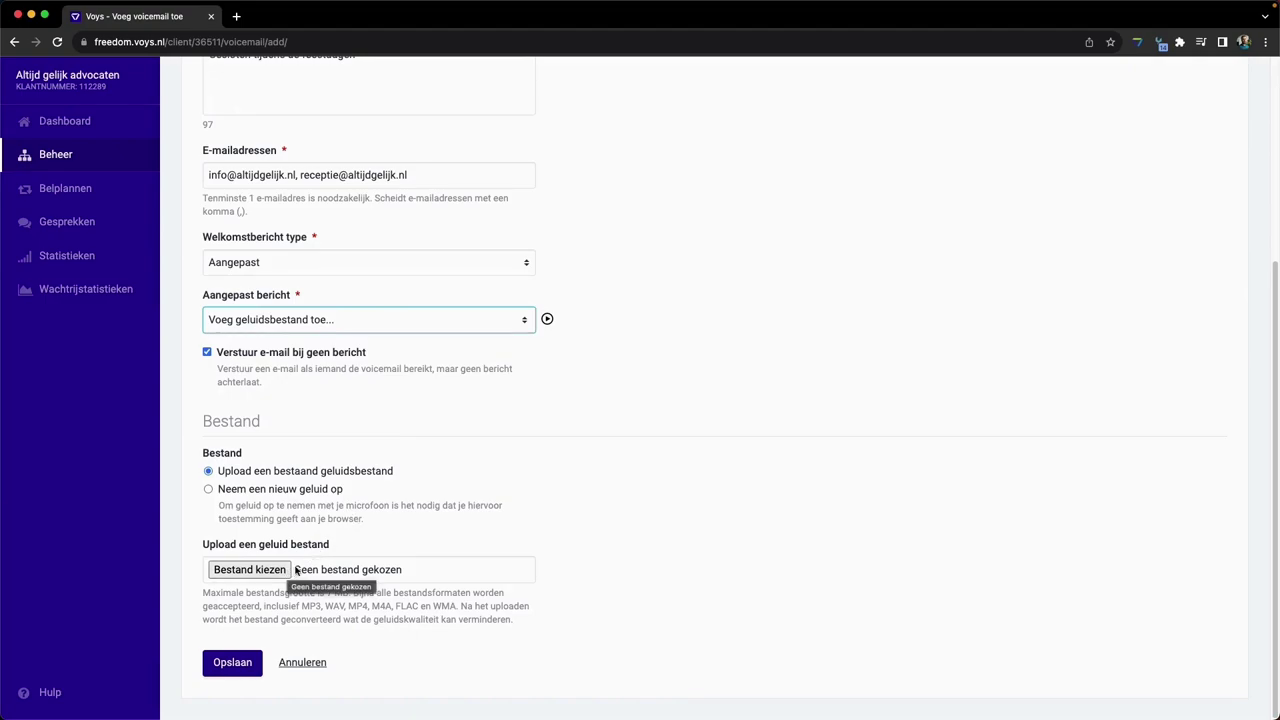
click(208, 490)
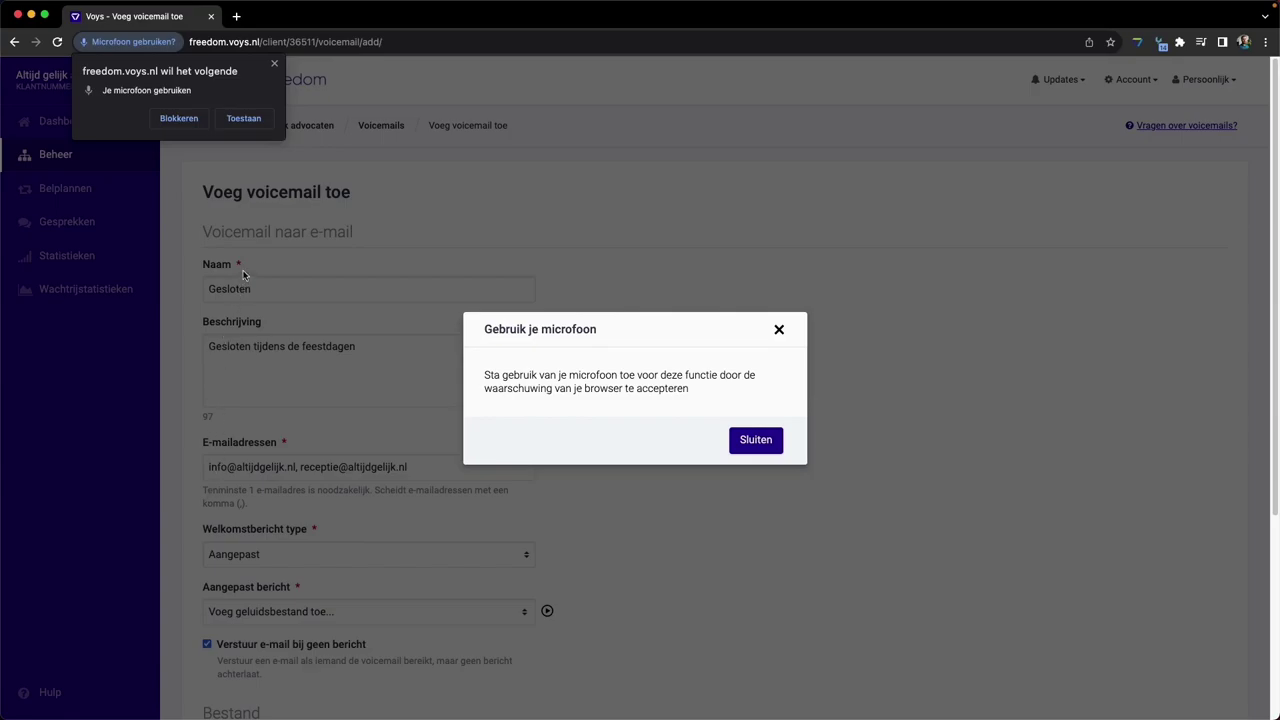
click(262, 127)
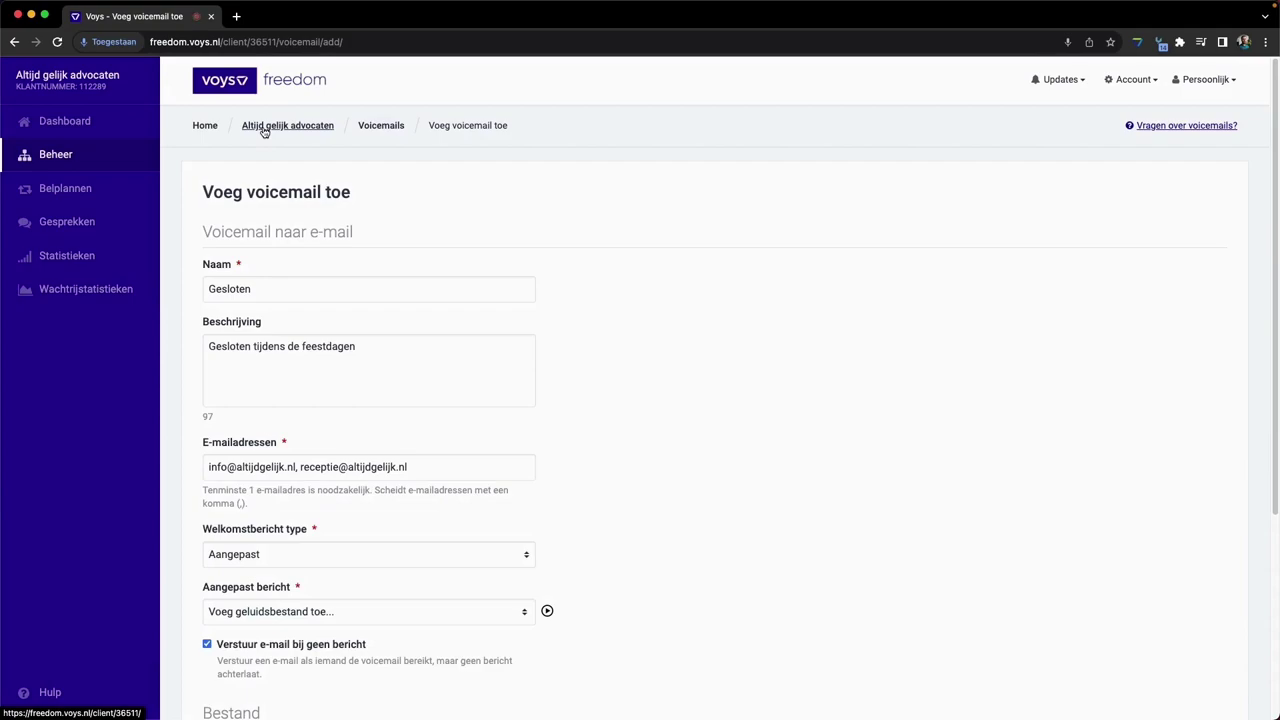
scroll(397, 480, down, 5)
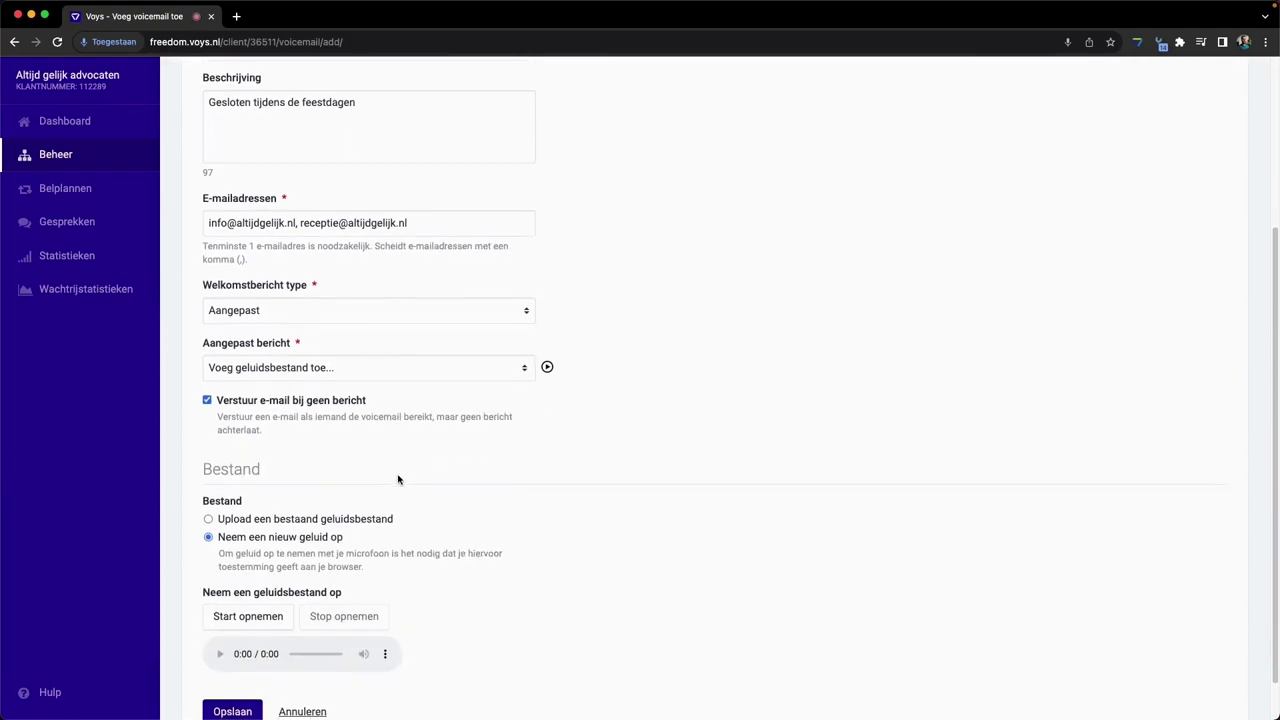
scroll(397, 480, down, 1)
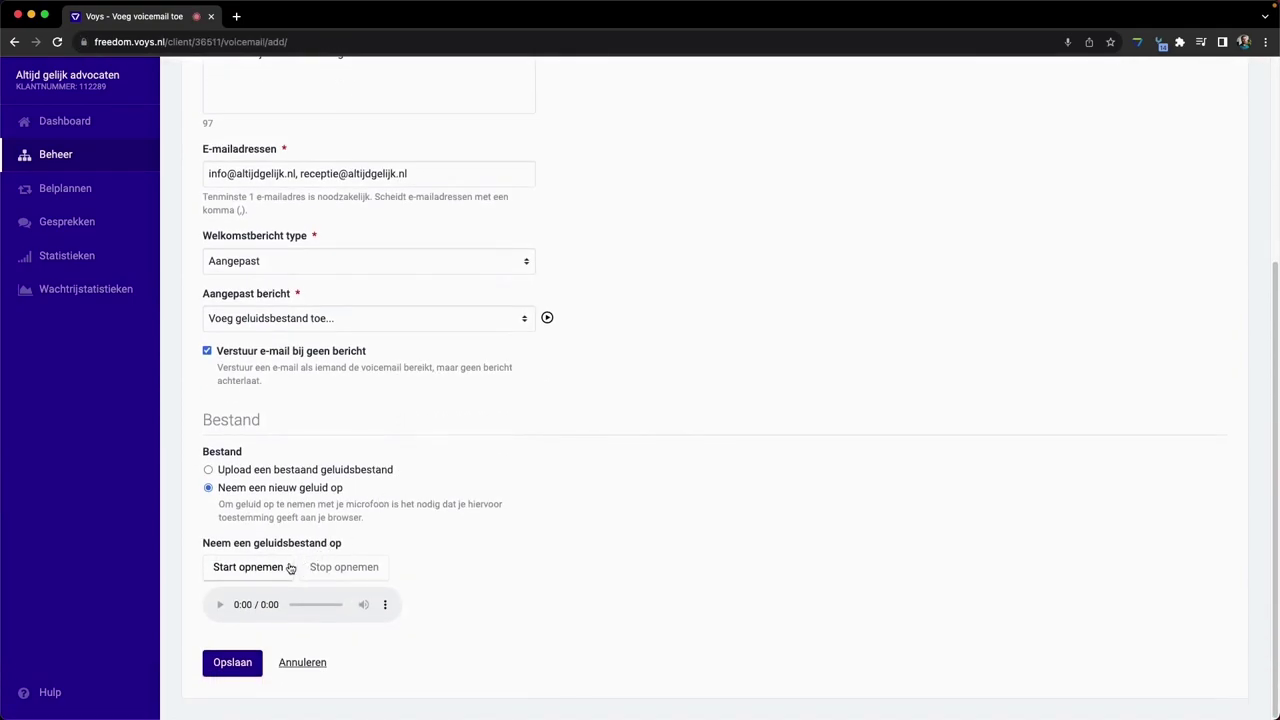
- Record a welcome message and play it back
click(250, 567)
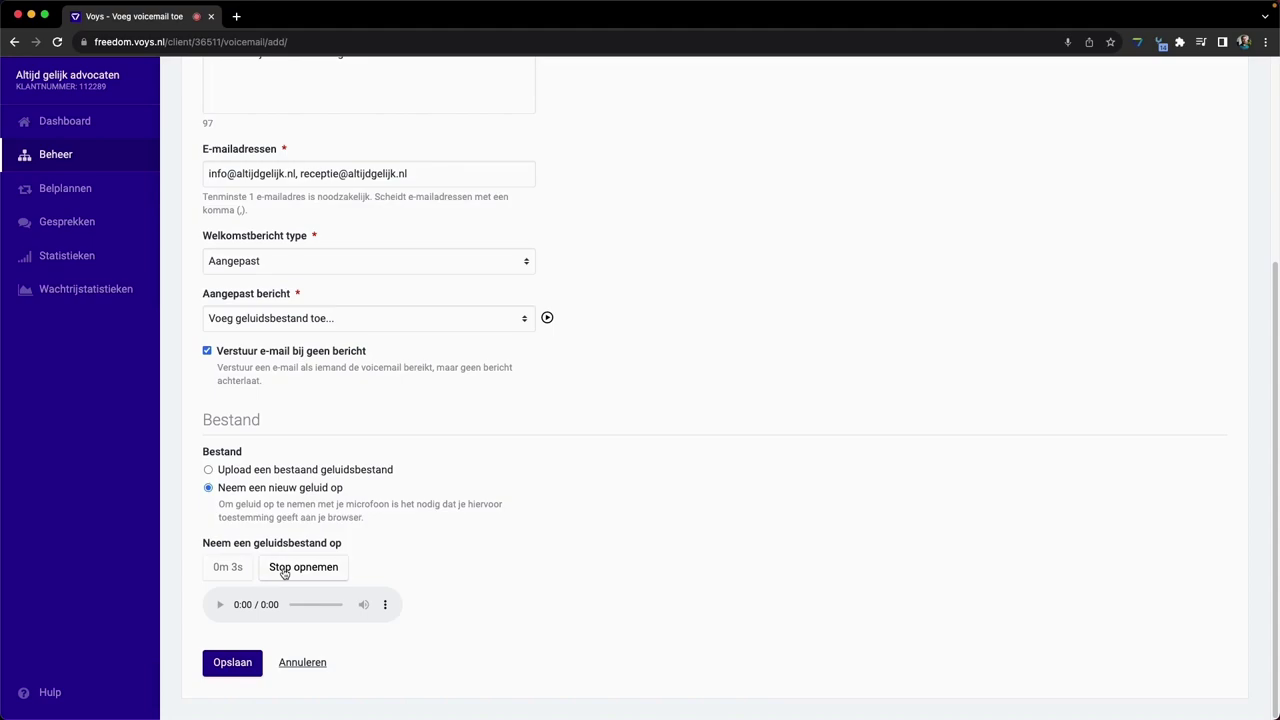
click(284, 569)
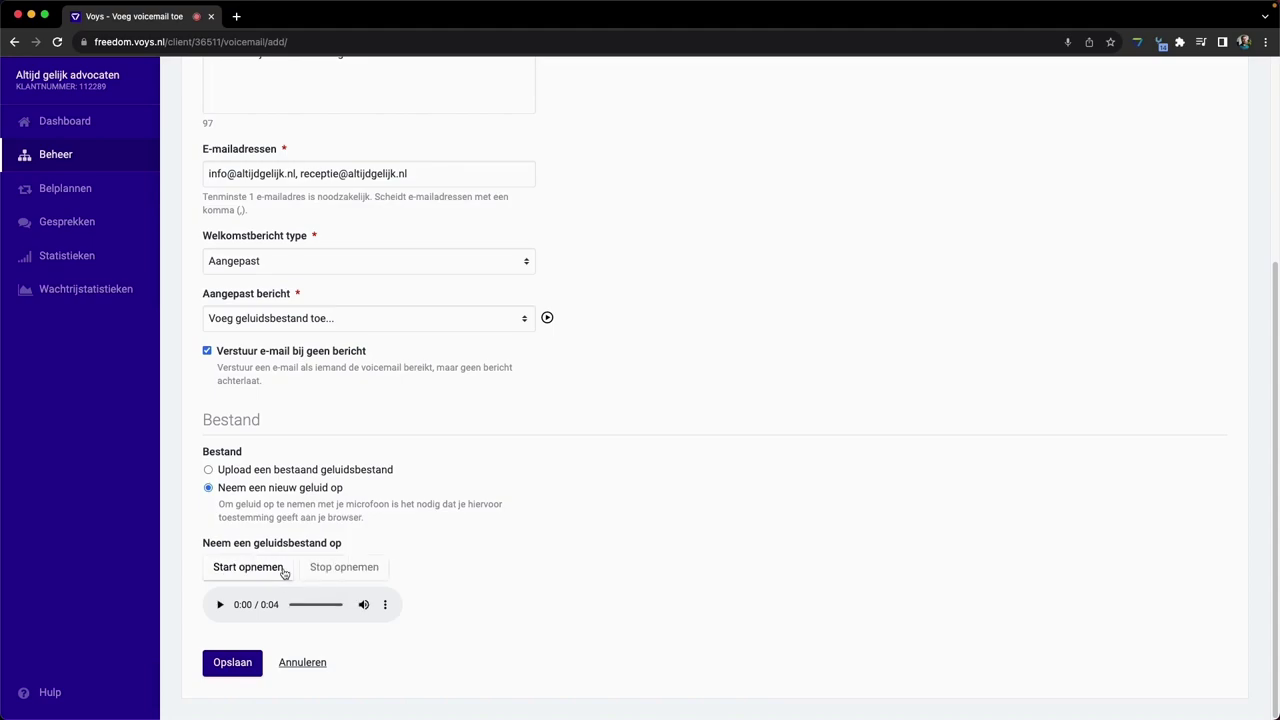
click(219, 605)
- Re-record the welcome message, then play and pause the new take
click(228, 568)
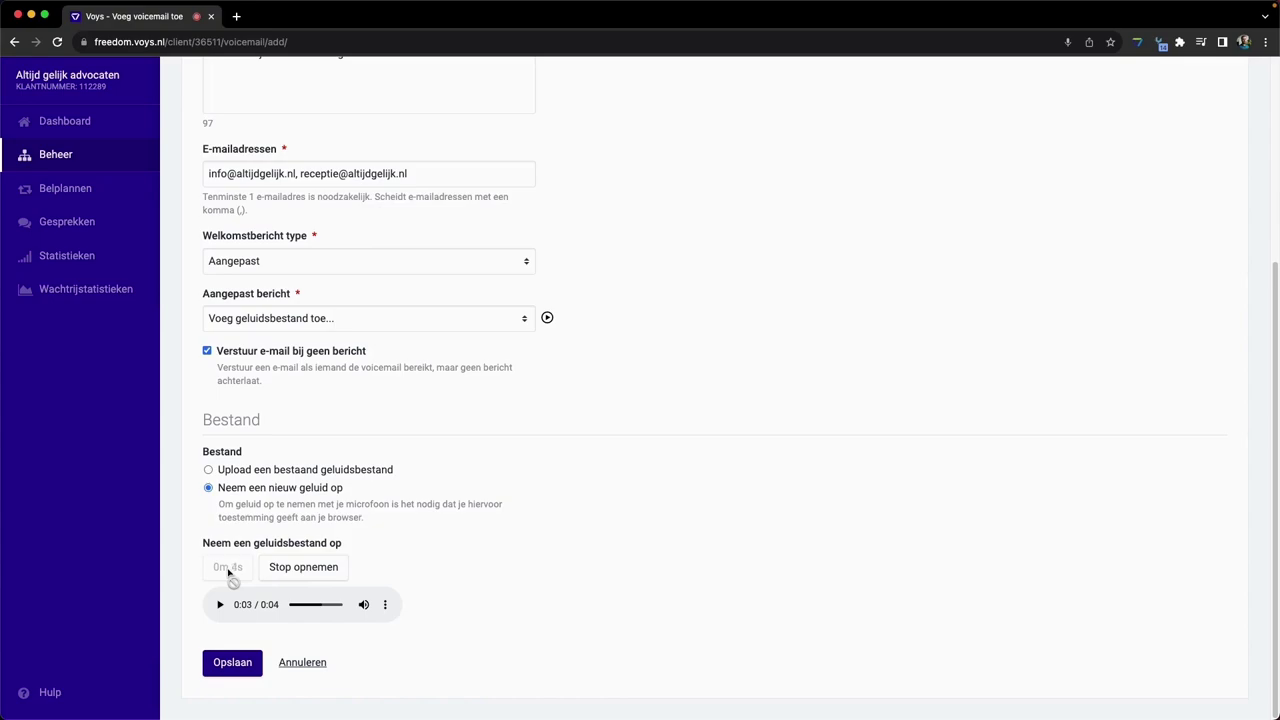
click(288, 576)
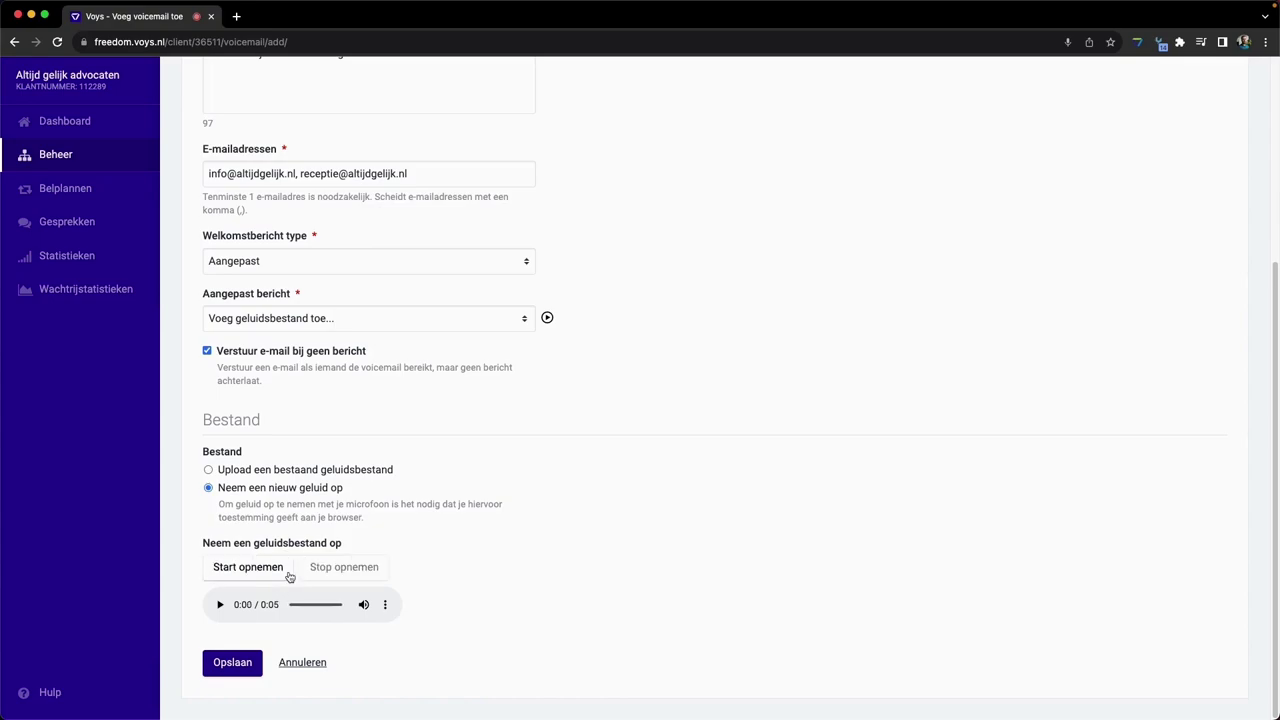
click(222, 606)
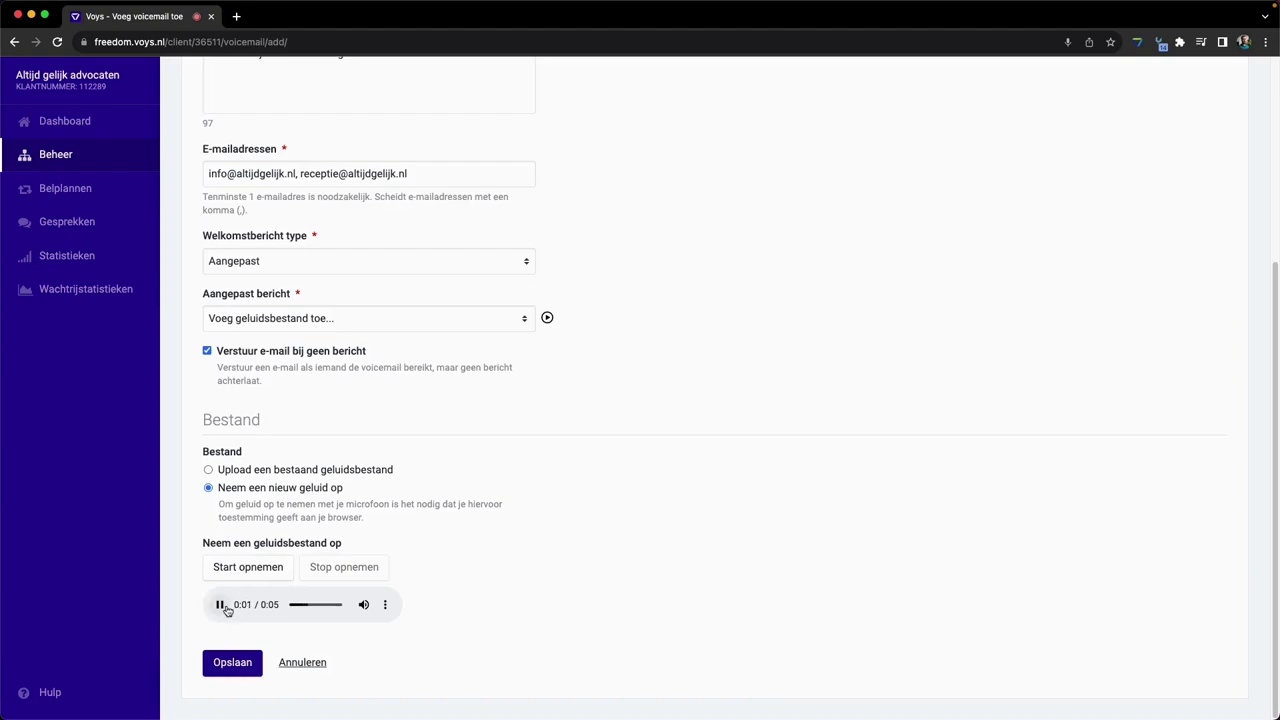
click(222, 606)
- Save Gesloten, reopen it, delete the second (reception) address, and save again
click(233, 664)
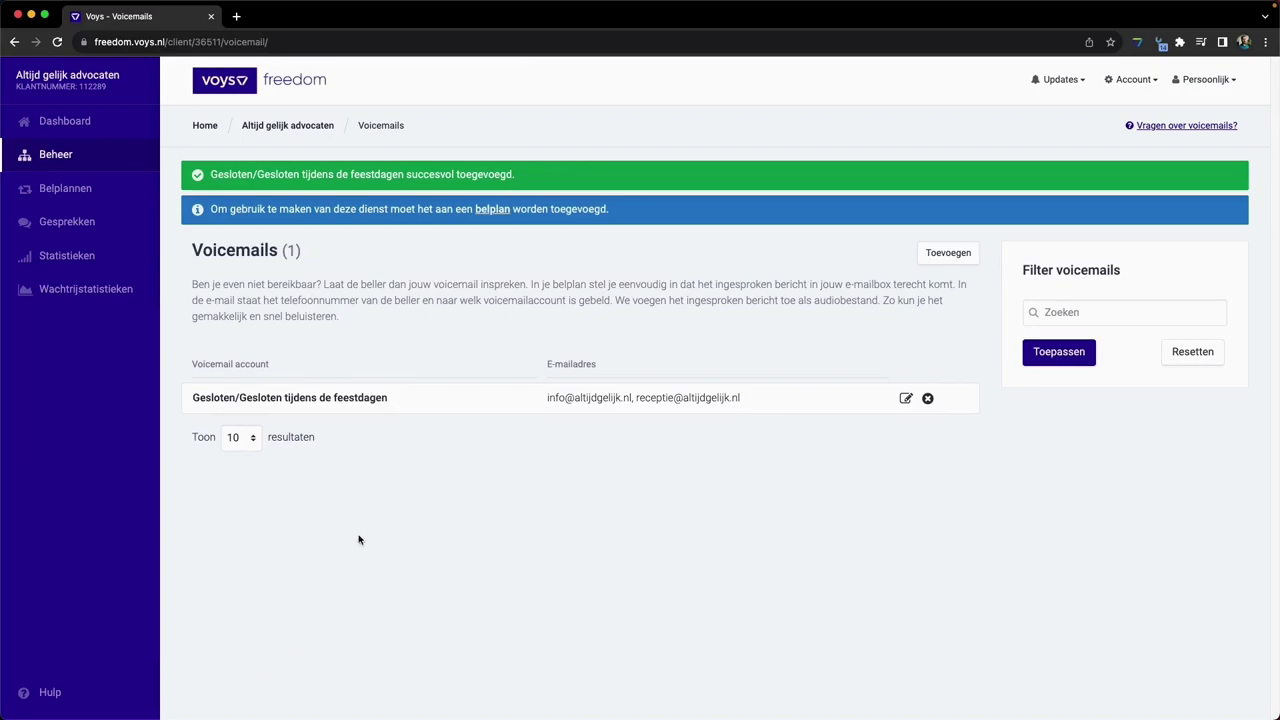
click(362, 399)
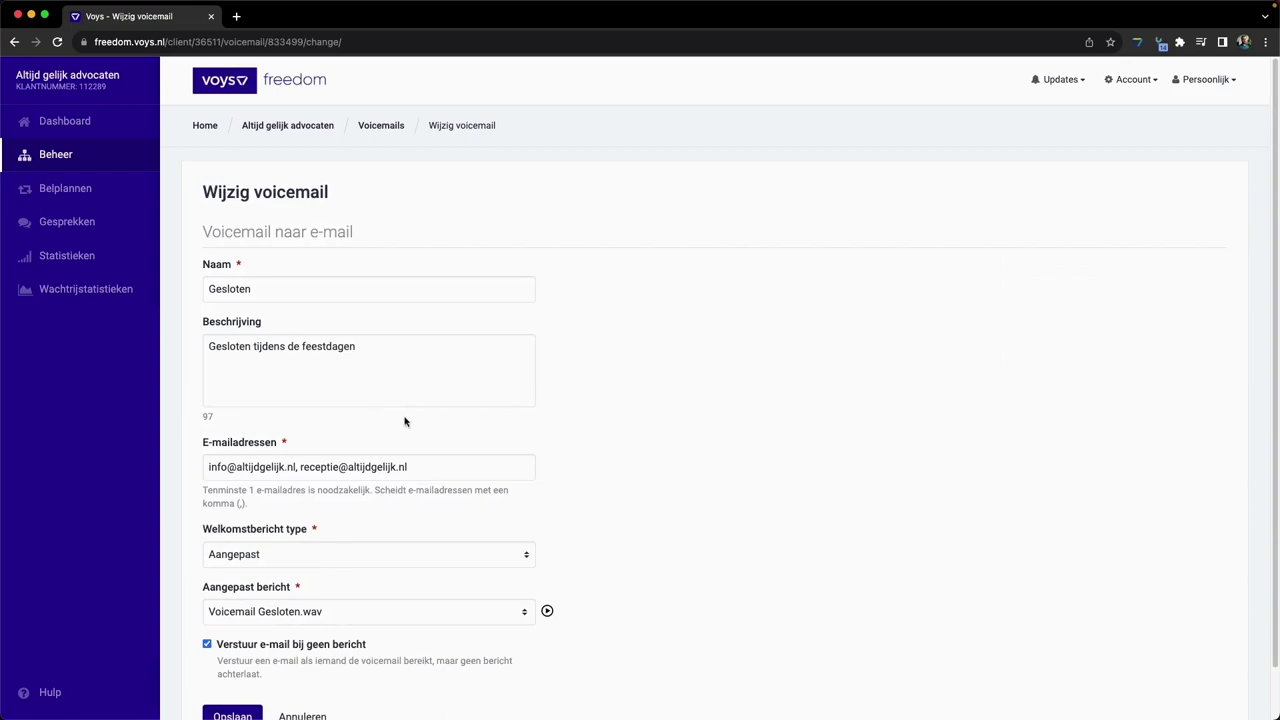
click(405, 468)
drag(405, 468, 302, 467)
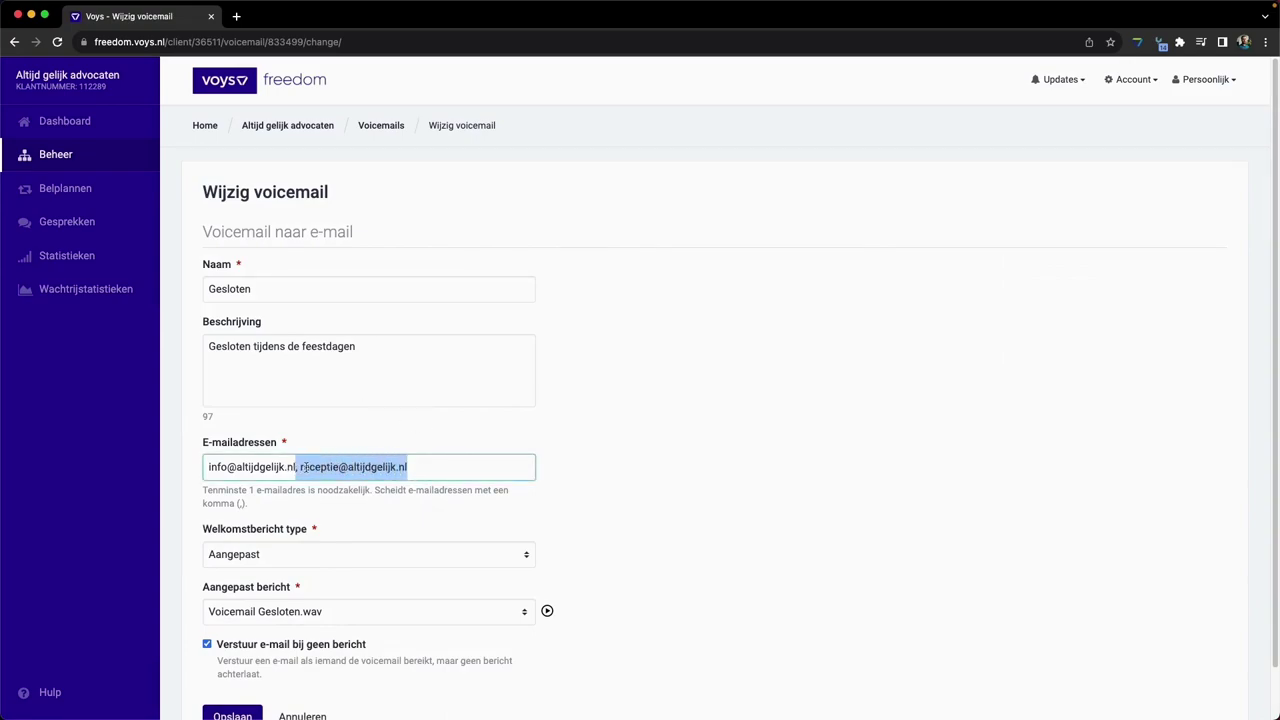
key(BackSpace)
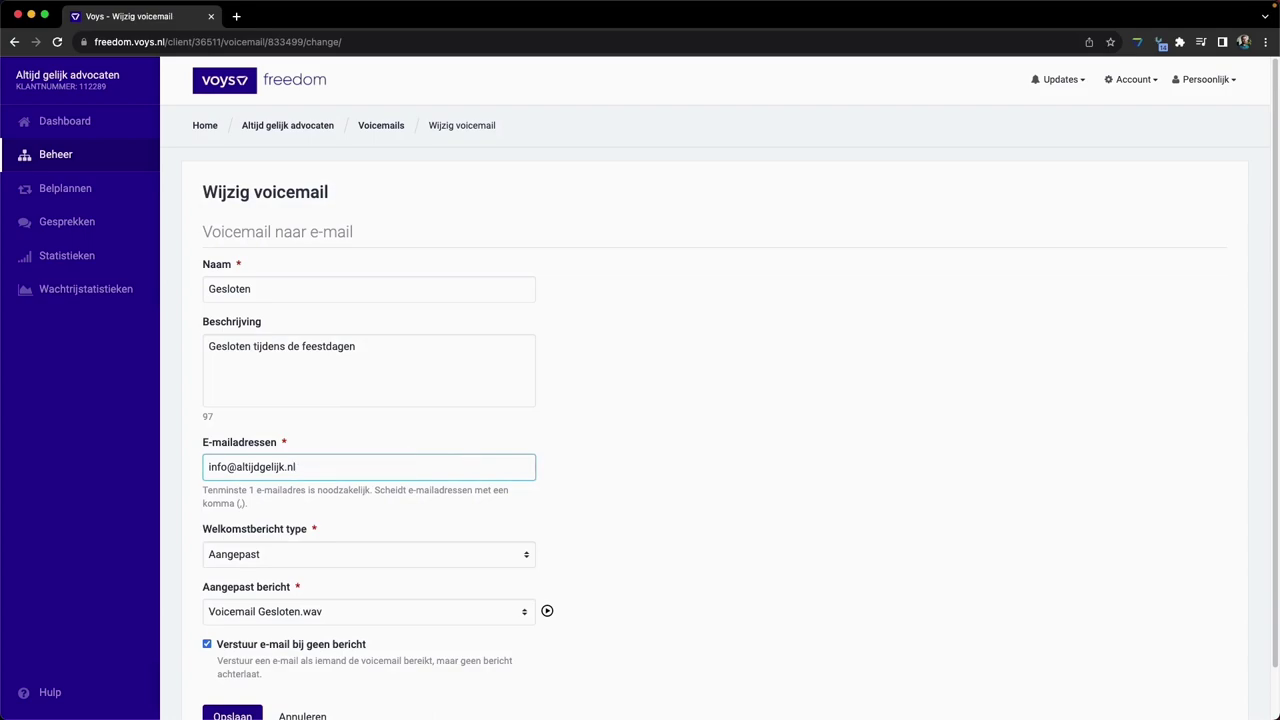
scroll(340, 500, down, 1)
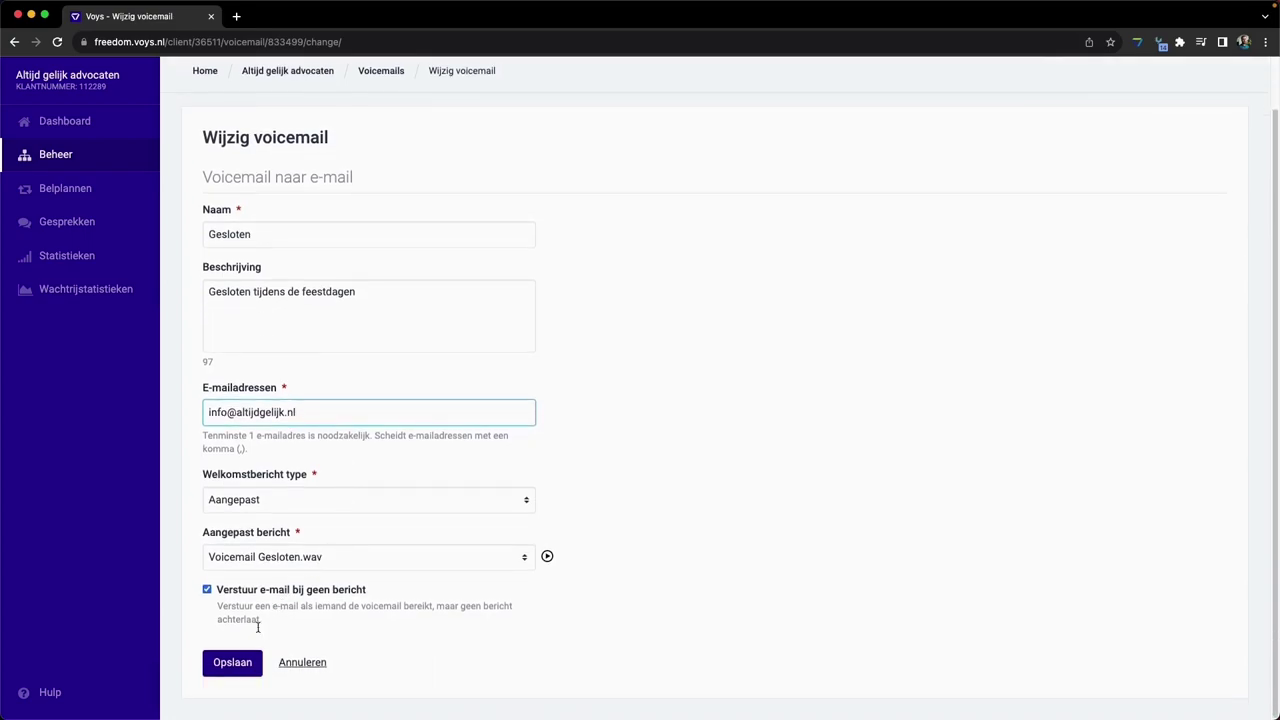
click(230, 672)
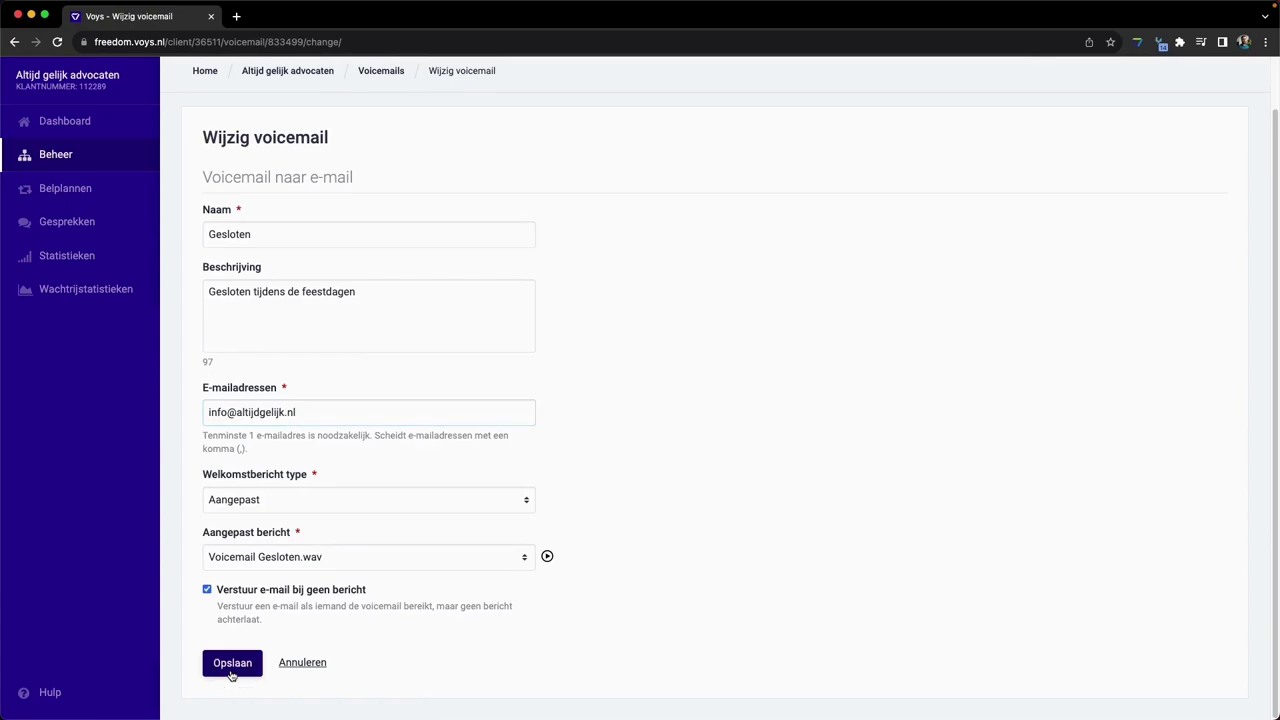